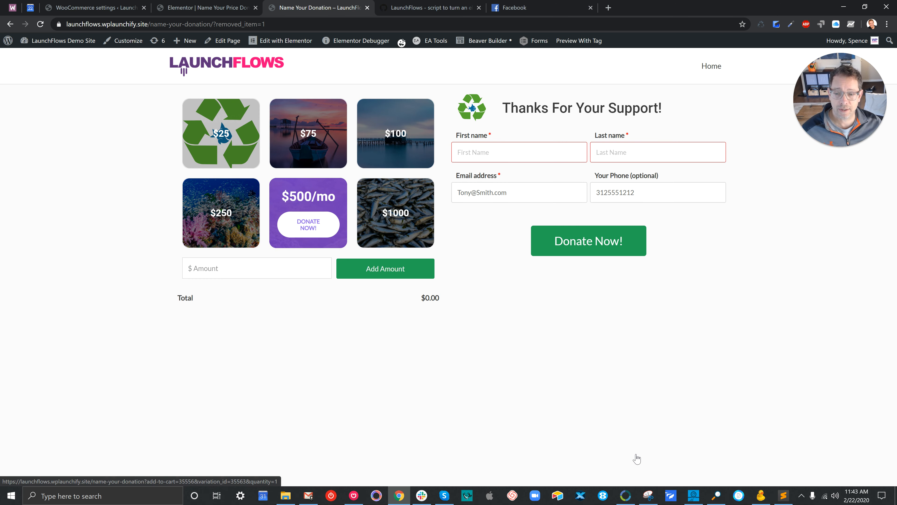
Step: Add a custom donation of 4567.26 to the cart on the donation page
{"action": "left_click", "coordinate": [229, 268]}
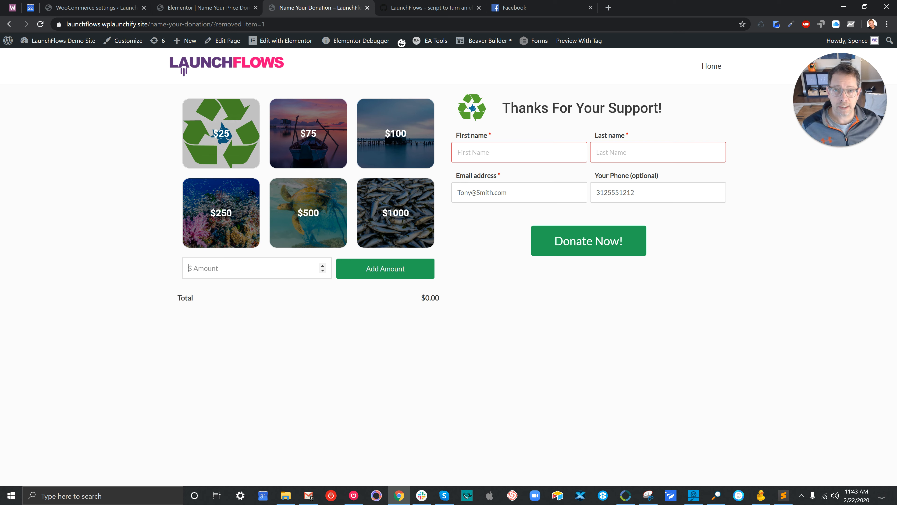
{"action": "type", "text": "4567.26"}
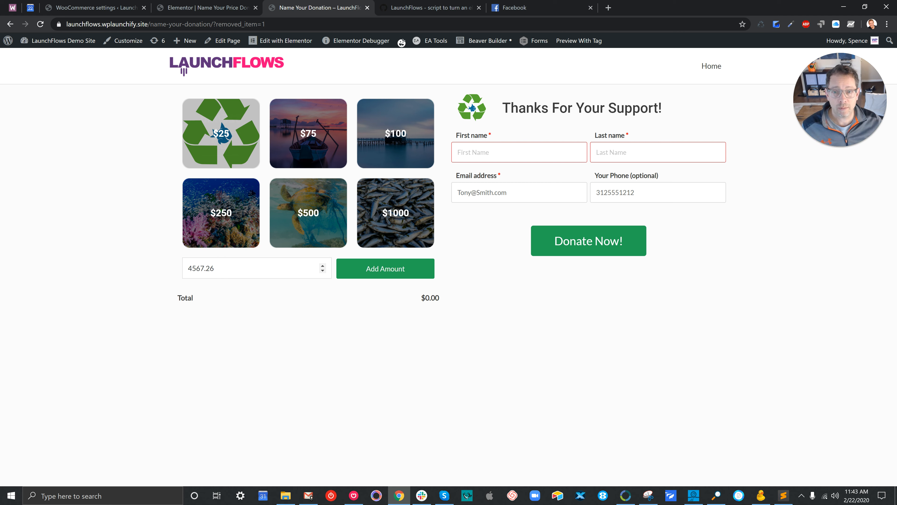
{"action": "key", "text": "Return"}
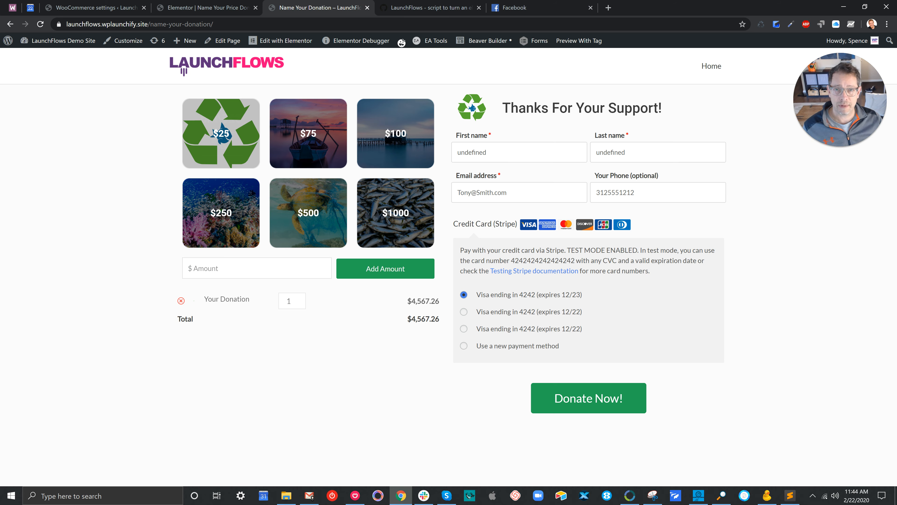
Step: Switch to the Elementor editor of the donation layout and open the settings of the amount form
{"action": "key", "text": "ctrl+shift+Tab"}
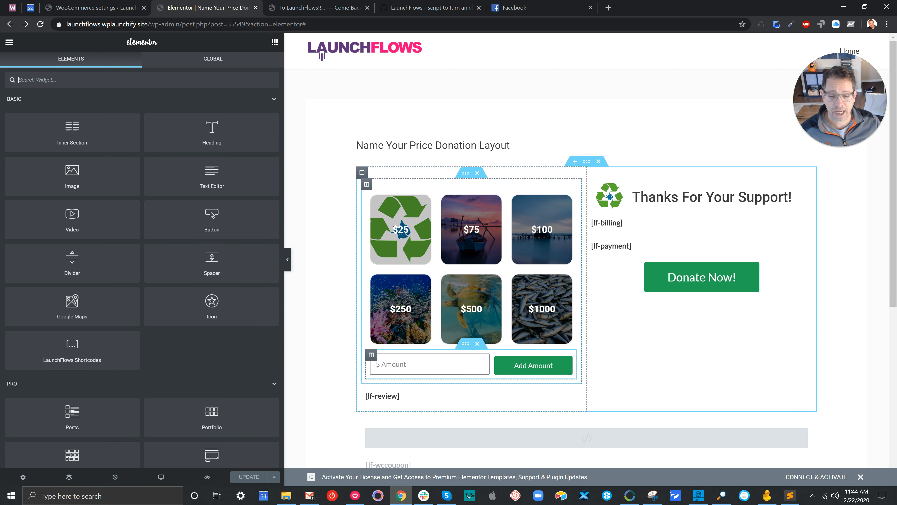
{"action": "left_click", "coordinate": [466, 343]}
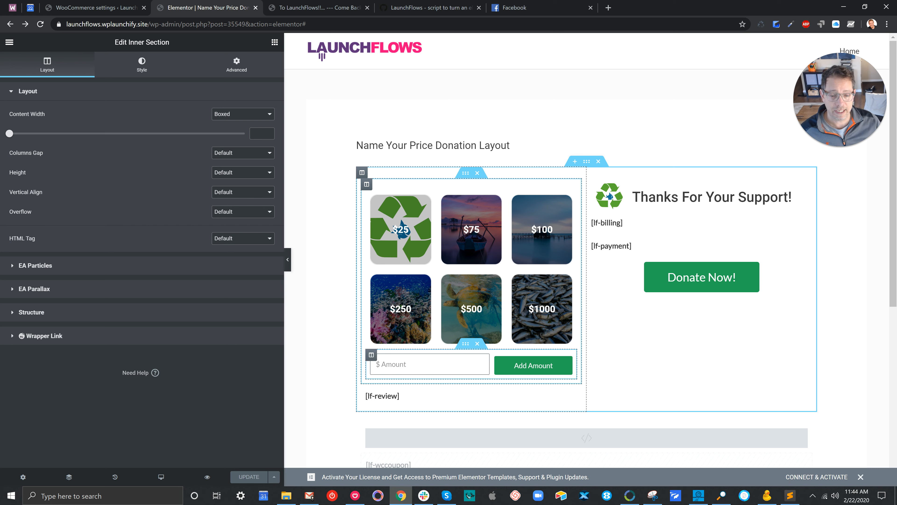
{"action": "left_click", "coordinate": [429, 364]}
{"action": "left_click", "coordinate": [539, 91]}
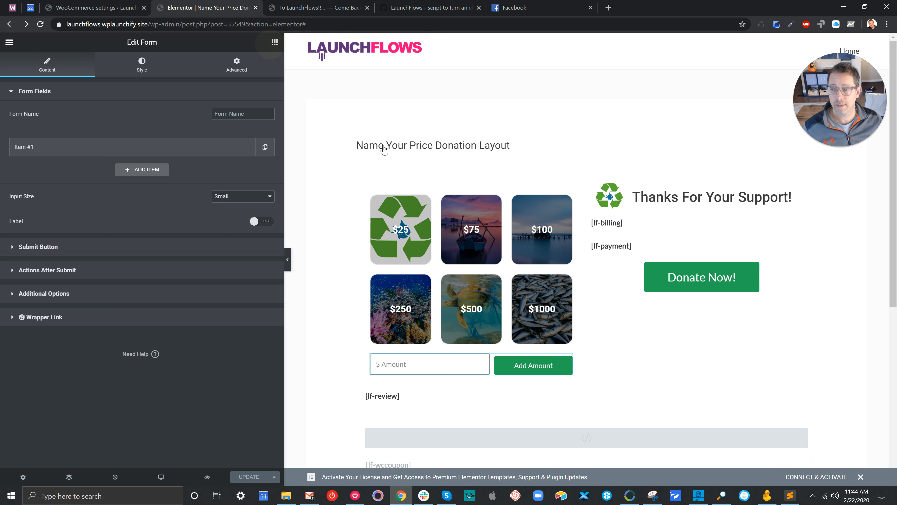
Step: Search the widget library for "form" and locate the Pro Form widget
{"action": "left_click", "coordinate": [357, 153]}
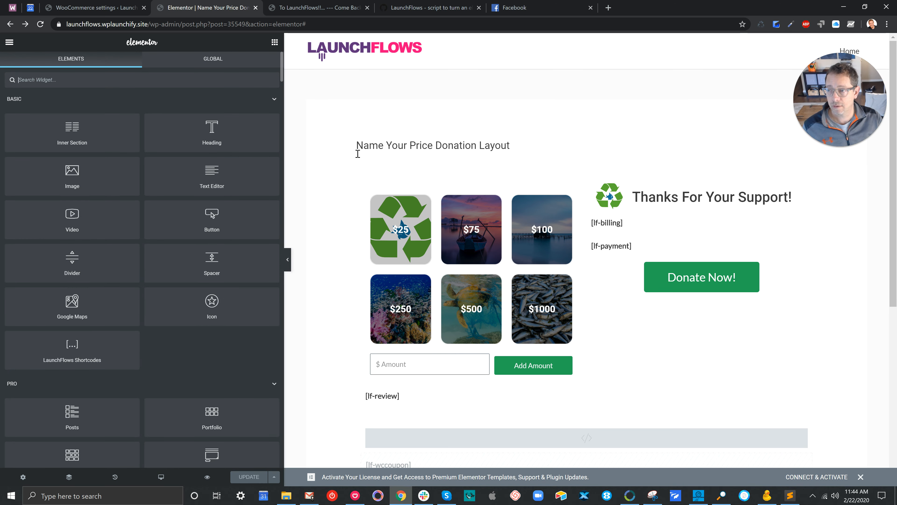
{"action": "type", "text": "fim"}
{"action": "key", "text": "BackSpace"}
{"action": "key", "text": "BackSpace"}
{"action": "type", "text": "orm"}
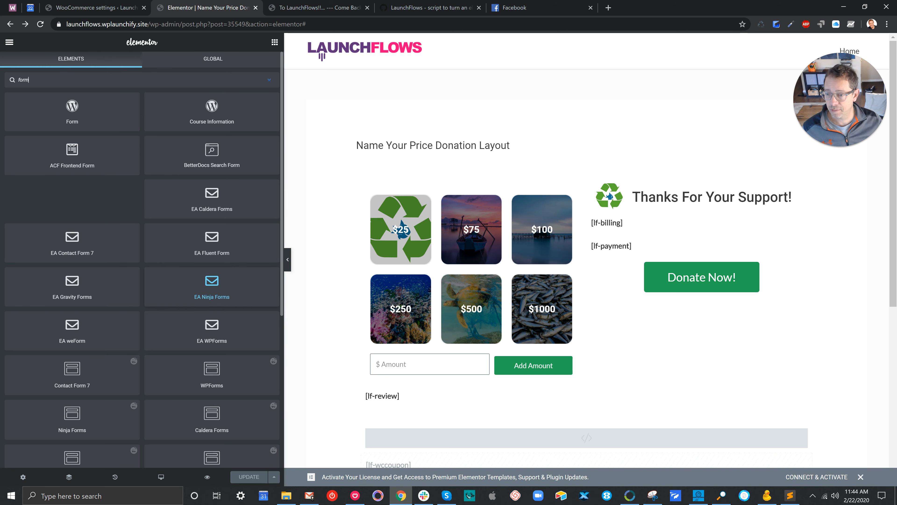
{"action": "scroll", "coordinate": [212, 283], "scroll_direction": "down", "scroll_amount": 5}
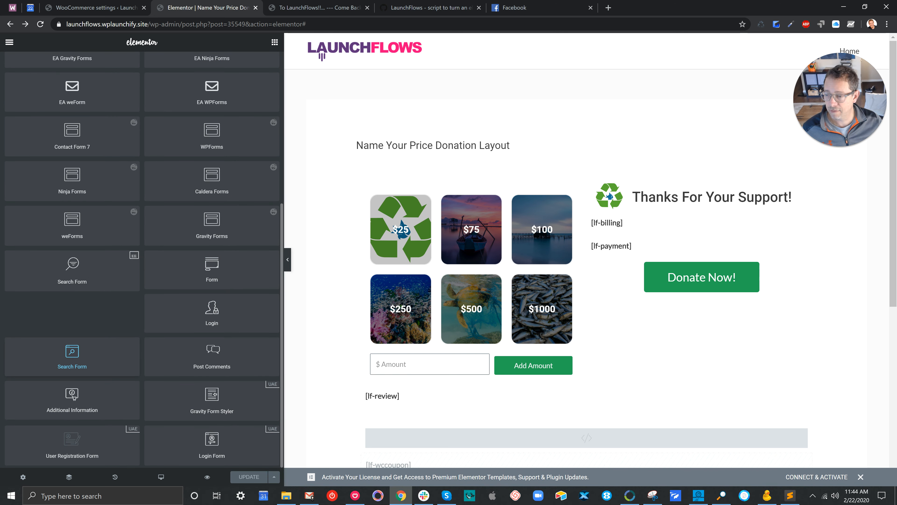
{"action": "mouse_move", "coordinate": [212, 268]}
{"action": "left_mouse_down"}
{"action": "mouse_move", "coordinate": [399, 358]}
{"action": "mouse_move", "coordinate": [212, 270]}
{"action": "left_mouse_up"}
Step: Try "Type your Donatoin" as the placeholder of the amount form's number field, Item #1
{"action": "left_click", "coordinate": [429, 368]}
{"action": "left_click", "coordinate": [132, 147]}
{"action": "left_click", "coordinate": [237, 221]}
{"action": "key", "text": "ctrl+a"}
{"action": "type", "text": "Type your Donation"}
Step: Set the number field's placeholder to "$ Amount" and view its column width options
{"action": "key", "text": "ctrl+a"}
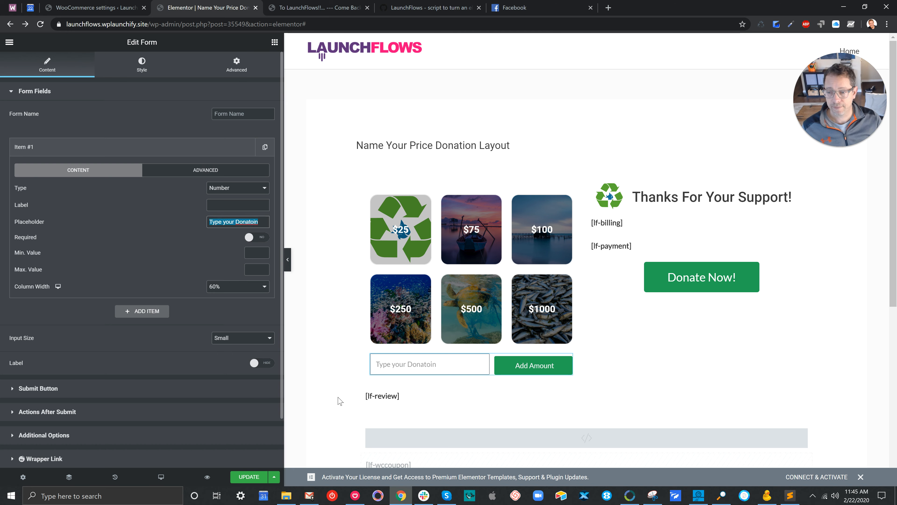
{"action": "key", "text": "BackSpace"}
{"action": "type", "text": "$ Amount"}
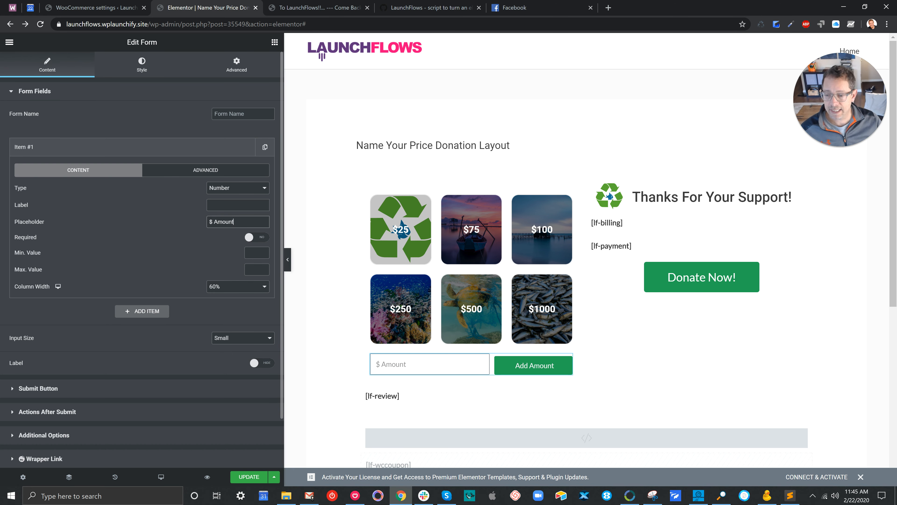
{"action": "left_click", "coordinate": [237, 286]}
{"action": "left_click", "coordinate": [237, 285]}
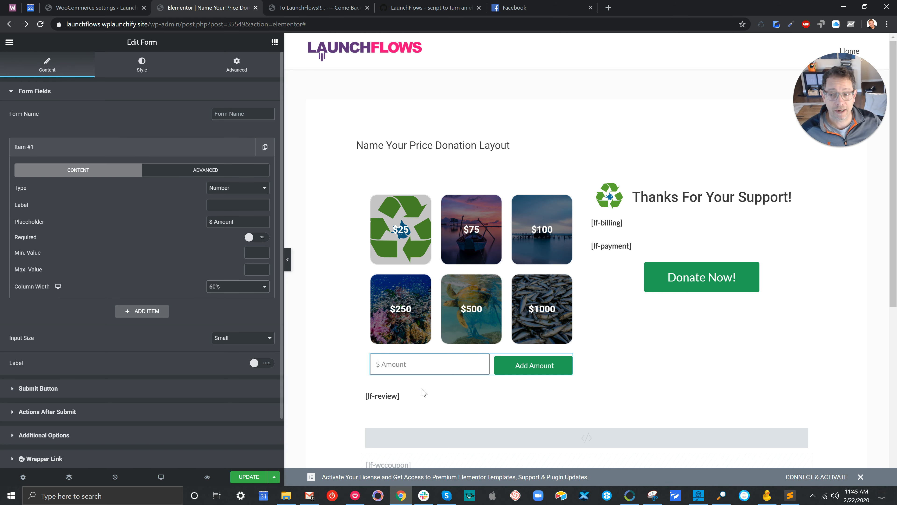
Step: Examine the ID in the number field's advanced settings and the matching amount input in the layout
{"action": "left_click", "coordinate": [187, 172]}
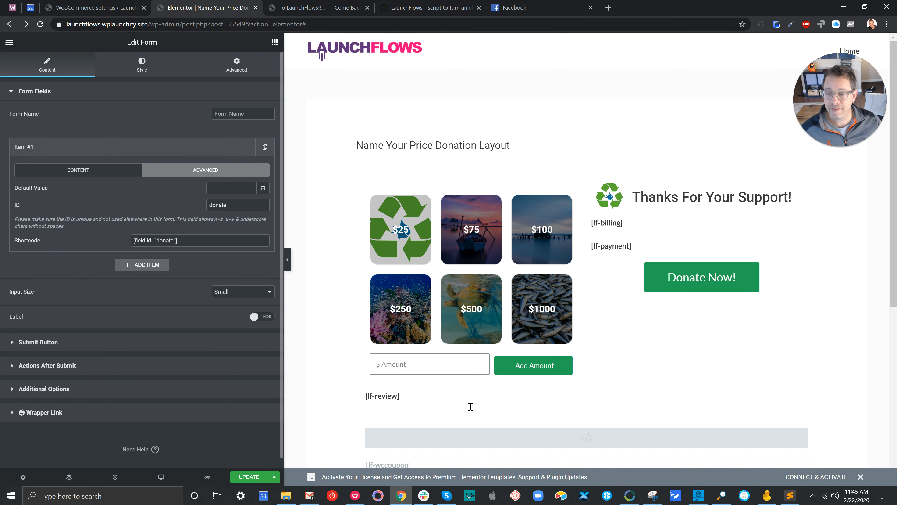
{"action": "left_click_drag", "start_coordinate": [226, 205], "coordinate": [206, 204]}
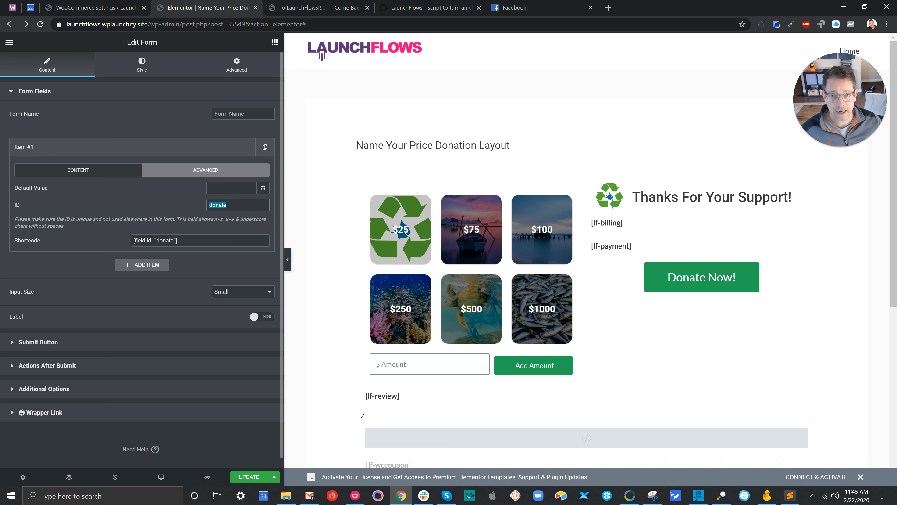
{"action": "left_click", "coordinate": [441, 364]}
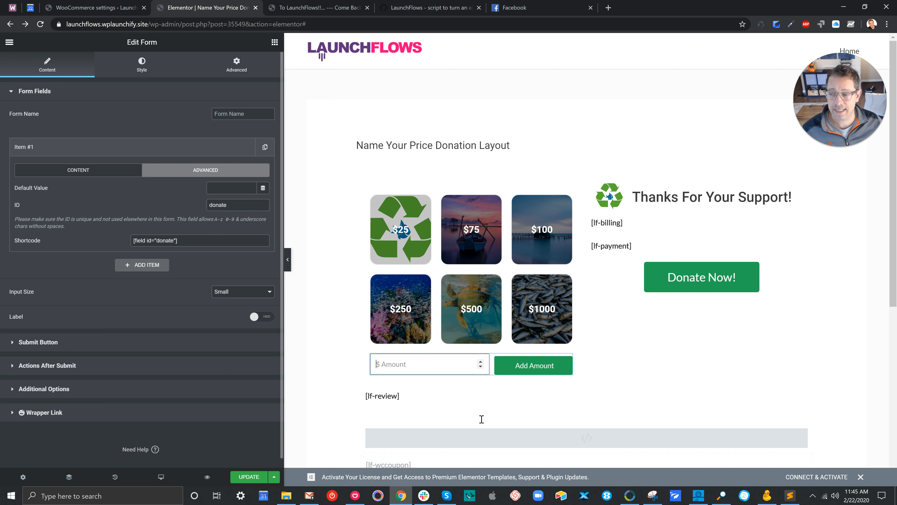
{"action": "left_click_drag", "start_coordinate": [227, 205], "coordinate": [202, 204]}
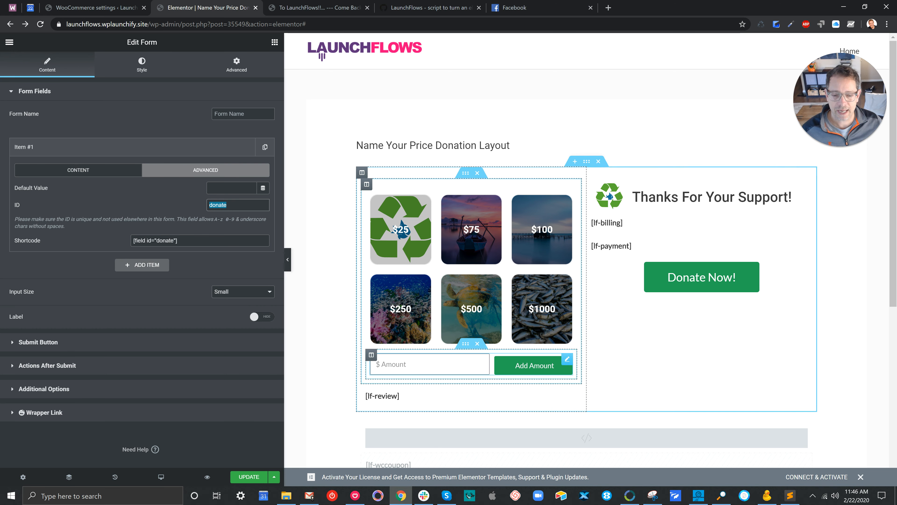
Step: Open the form's submit button settings and review the button's column width and text
{"action": "left_click", "coordinate": [430, 363]}
{"action": "left_click", "coordinate": [530, 366]}
{"action": "left_click", "coordinate": [96, 342]}
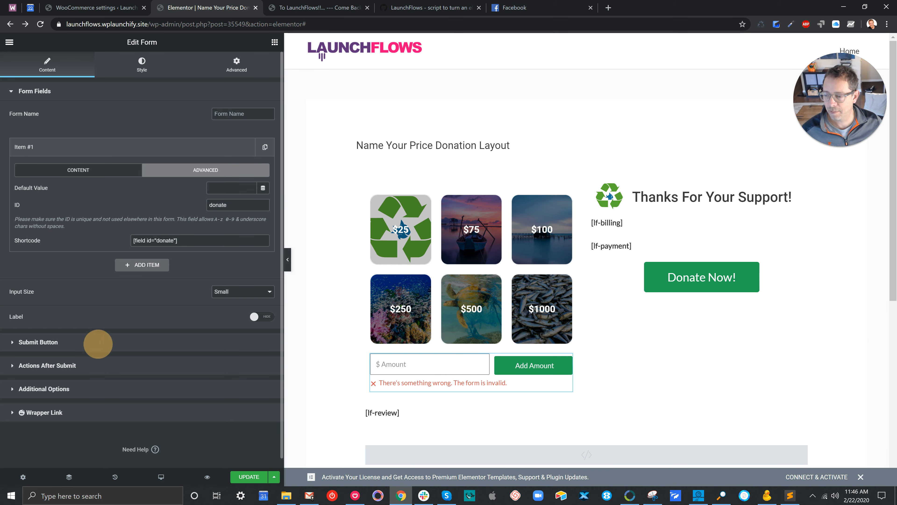
{"action": "scroll", "coordinate": [142, 276], "scroll_direction": "down", "scroll_amount": 2}
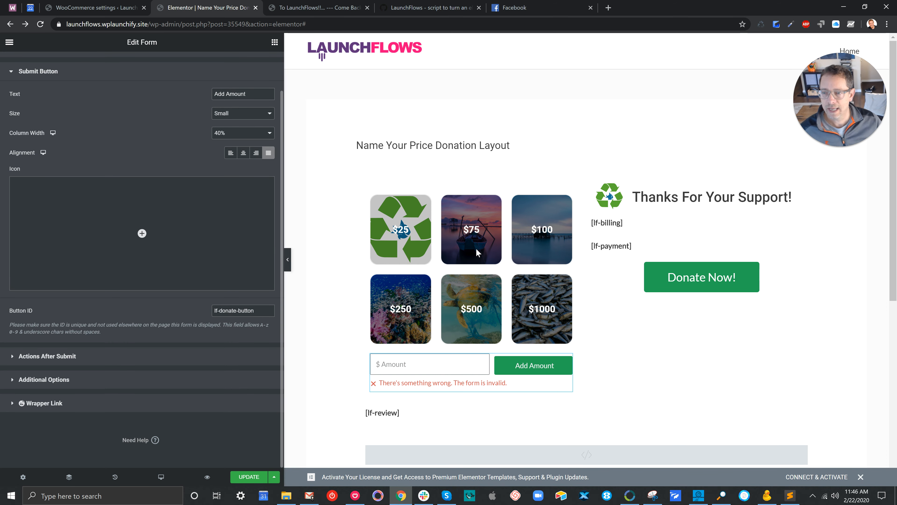
{"action": "left_click", "coordinate": [237, 129]}
{"action": "left_click", "coordinate": [236, 129]}
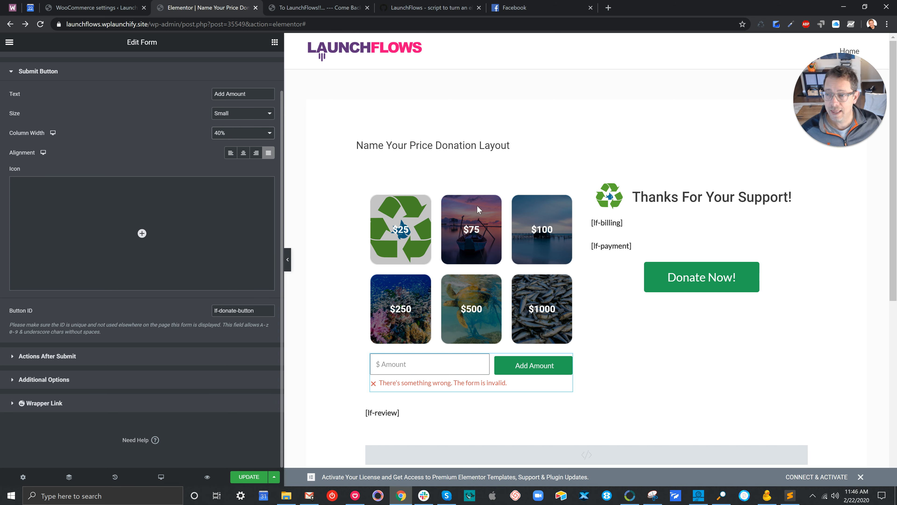
{"action": "triple_click", "coordinate": [244, 94]}
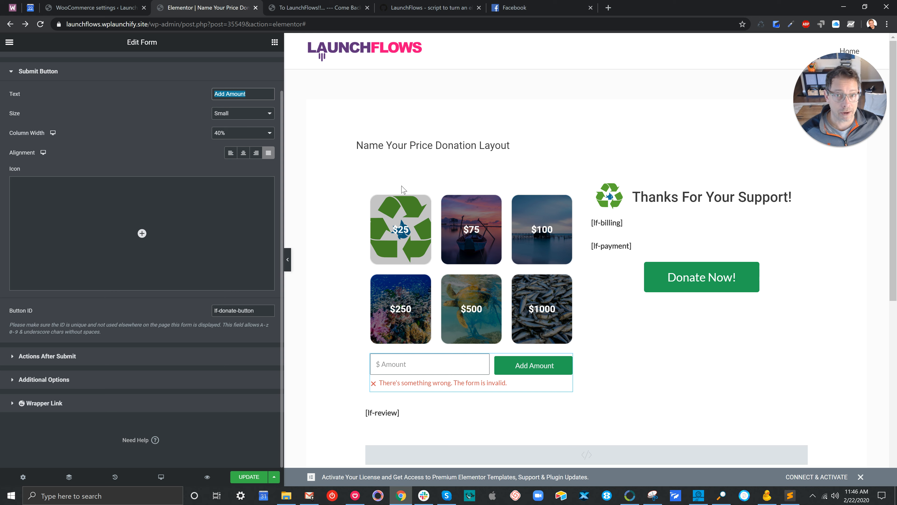
{"action": "left_click", "coordinate": [234, 101]}
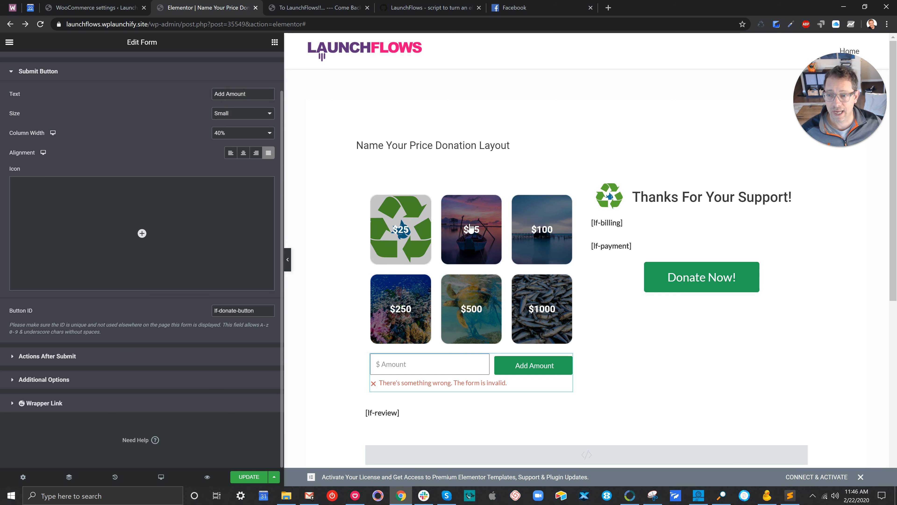
Step: Try the Extra Large size on the submit button and set it back to Small
{"action": "left_click", "coordinate": [234, 112]}
{"action": "left_click", "coordinate": [234, 150]}
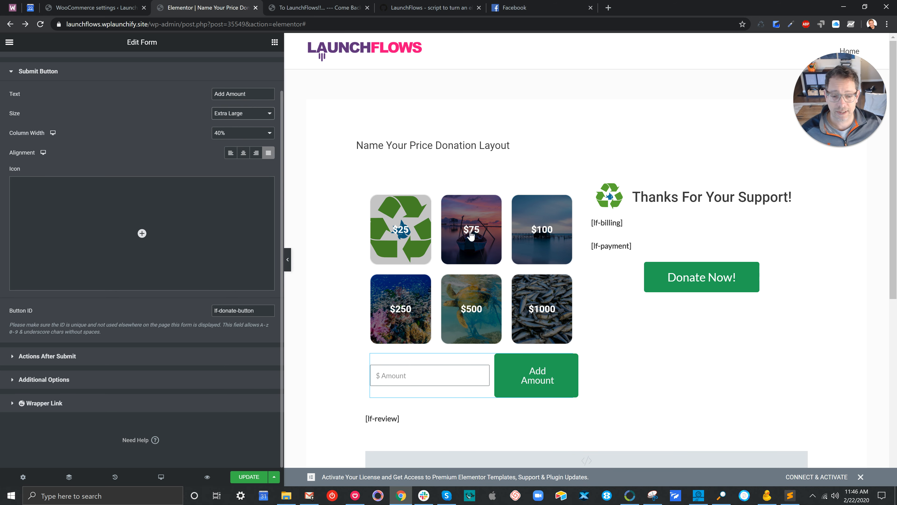
{"action": "left_click", "coordinate": [243, 113]}
{"action": "left_click", "coordinate": [234, 131]}
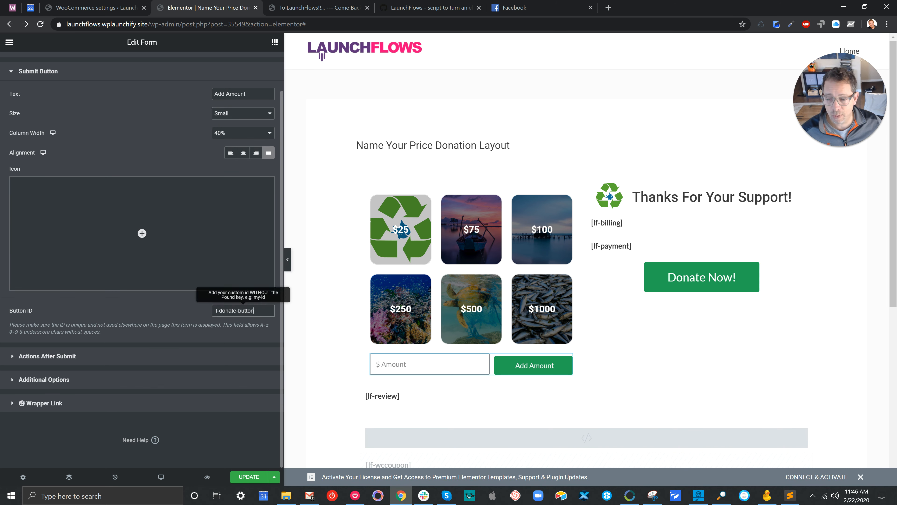
Step: Examine the submit button's ID and the CSS ID in the form's advanced settings
{"action": "triple_click", "coordinate": [213, 310]}
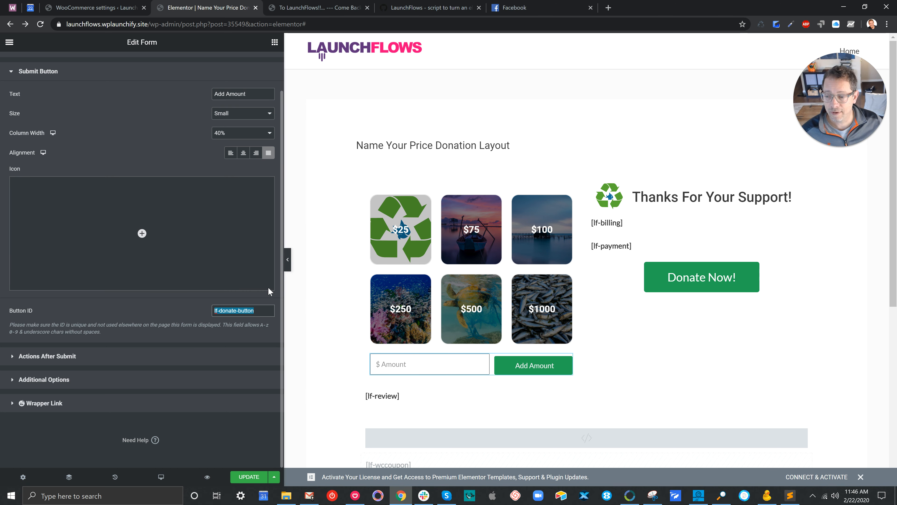
{"action": "scroll", "coordinate": [263, 177], "scroll_direction": "up", "scroll_amount": 2}
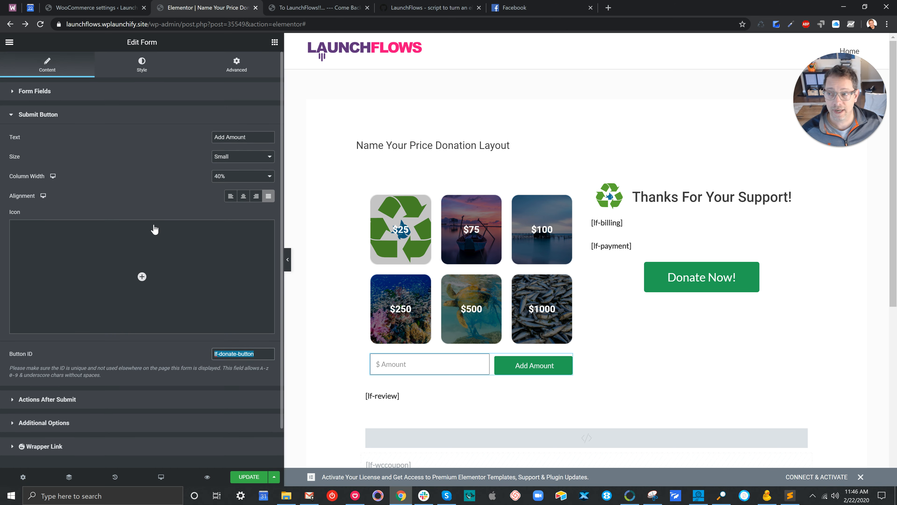
{"action": "left_click", "coordinate": [77, 90]}
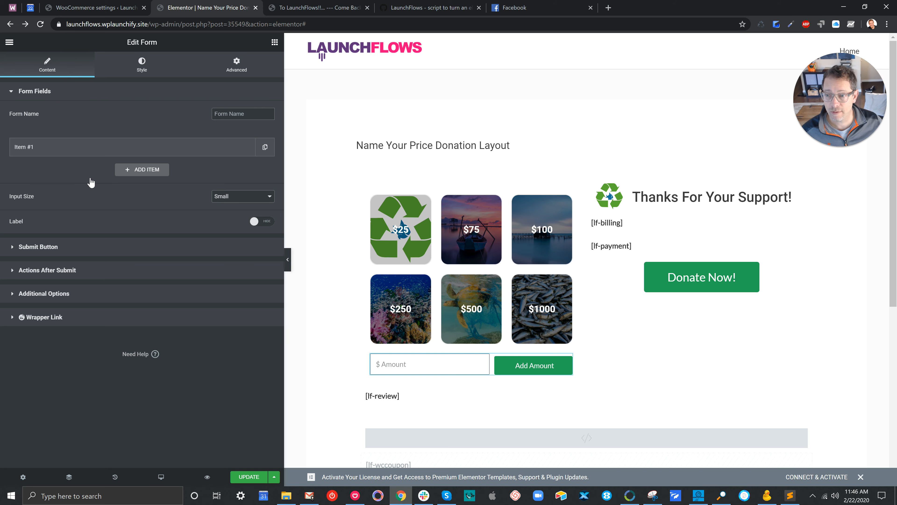
{"action": "left_click", "coordinate": [238, 64]}
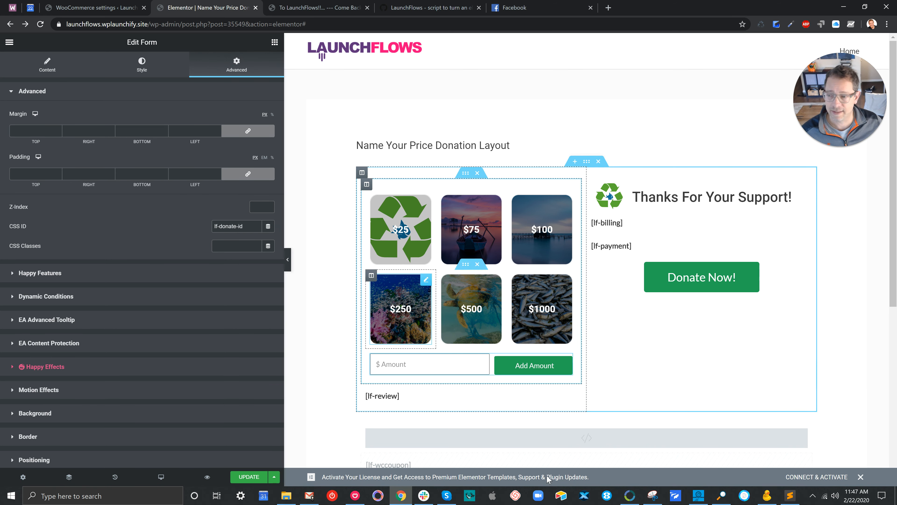
{"action": "left_click_drag", "start_coordinate": [243, 226], "coordinate": [212, 227]}
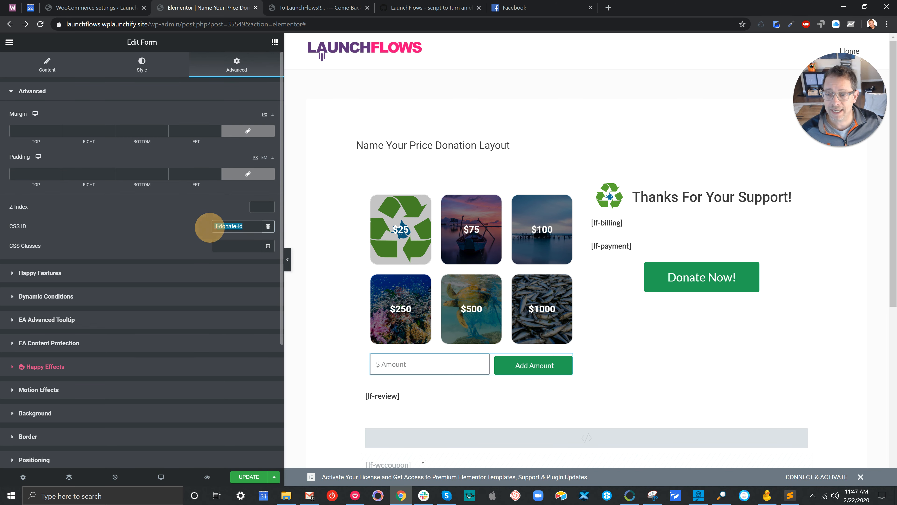